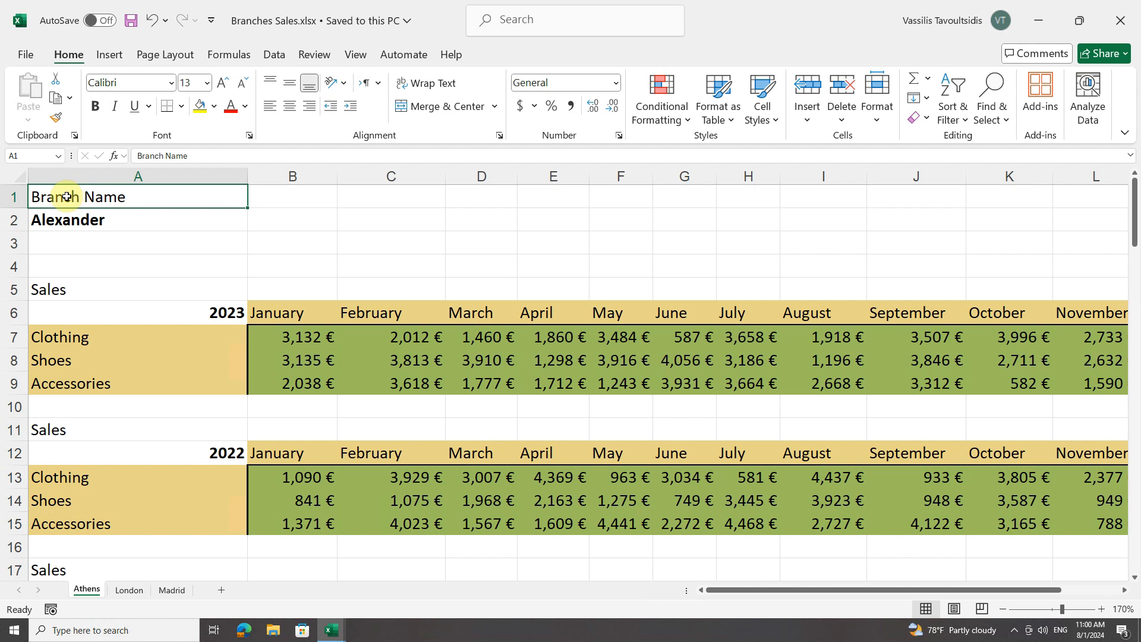
# Preview the open Branches Sales.xlsx and Building Management.xlsx workbooks, and bring Branches Sales.xlsx to the front
pyautogui.click(334, 635)
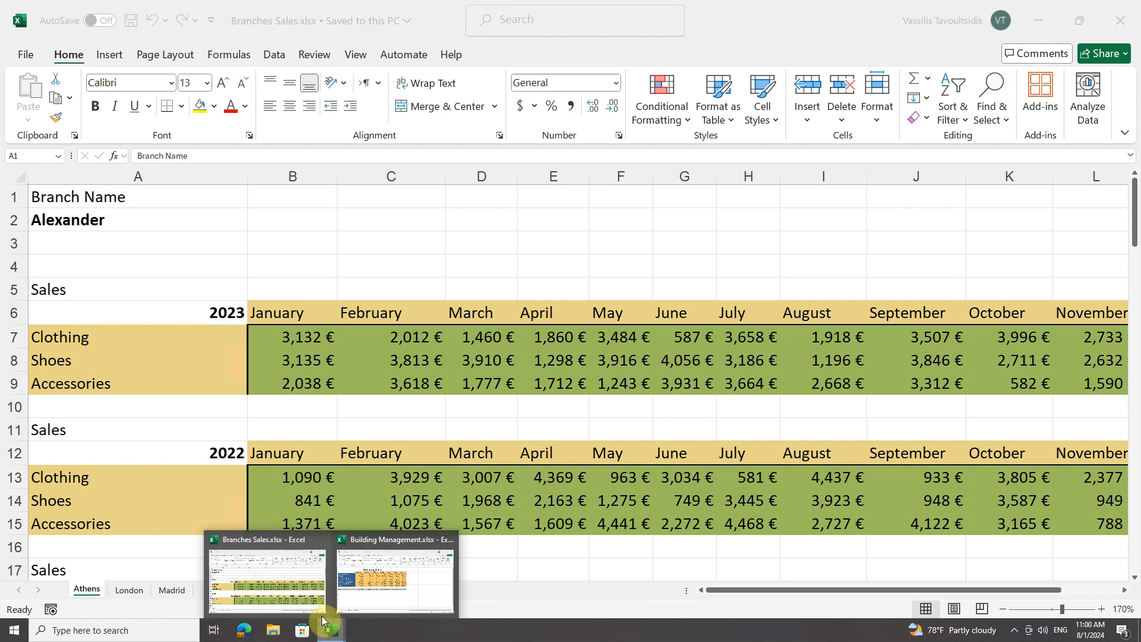
pyautogui.moveTo(387, 575)
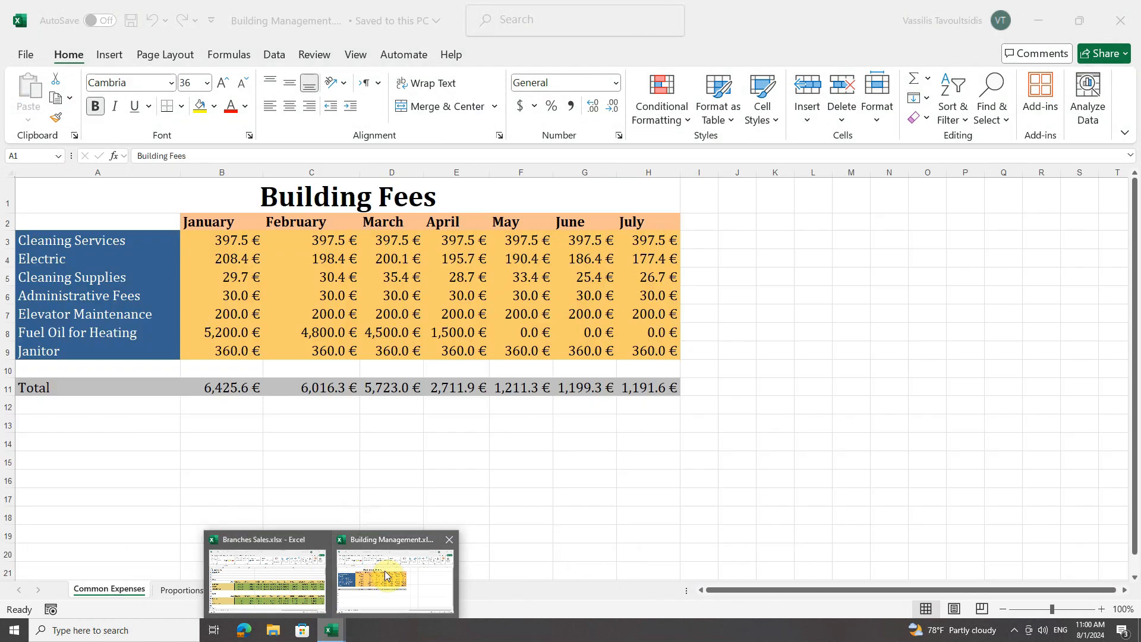
pyautogui.moveTo(285, 574)
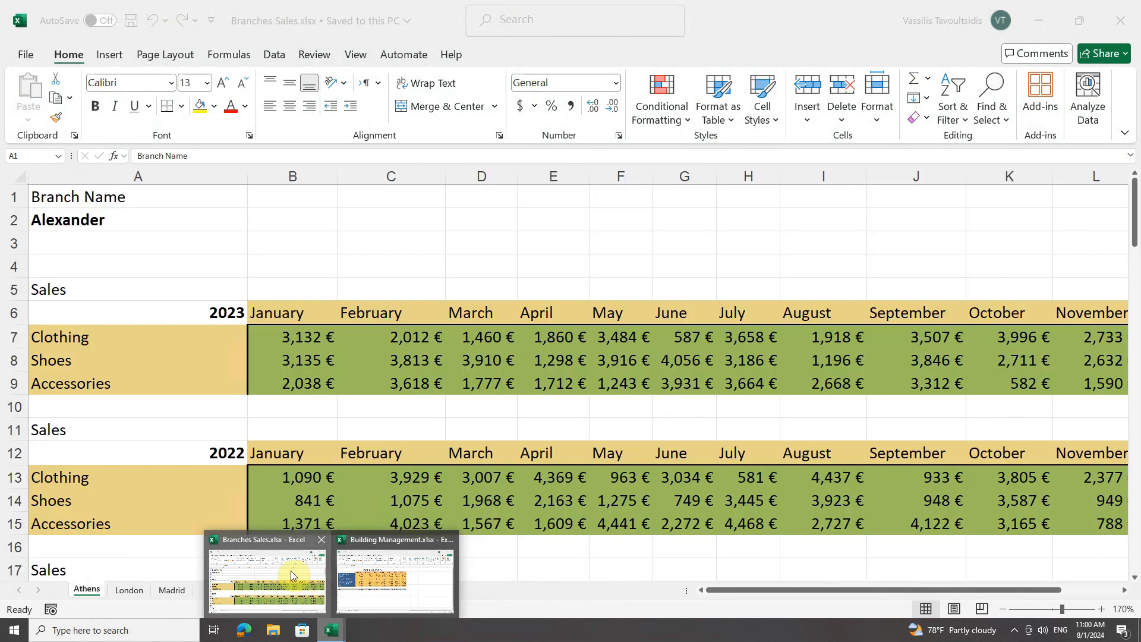
pyautogui.click(291, 573)
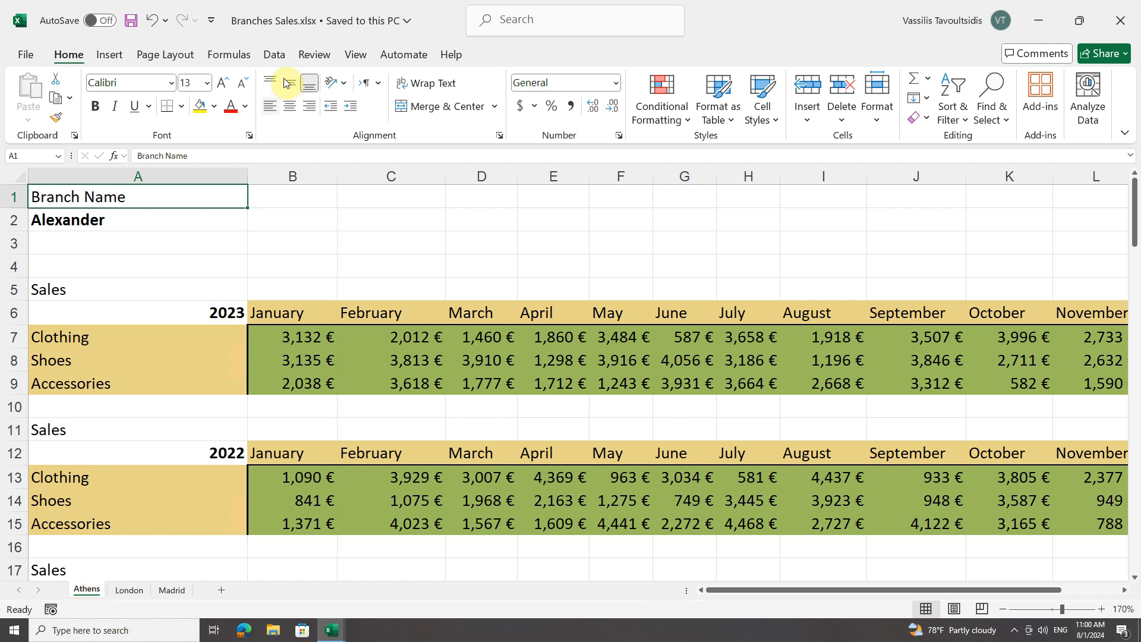
# Move the Athens sheet from Branches Sales.xlsx to the end of the Building Management.xlsx workbook
pyautogui.rightClick(94, 595)
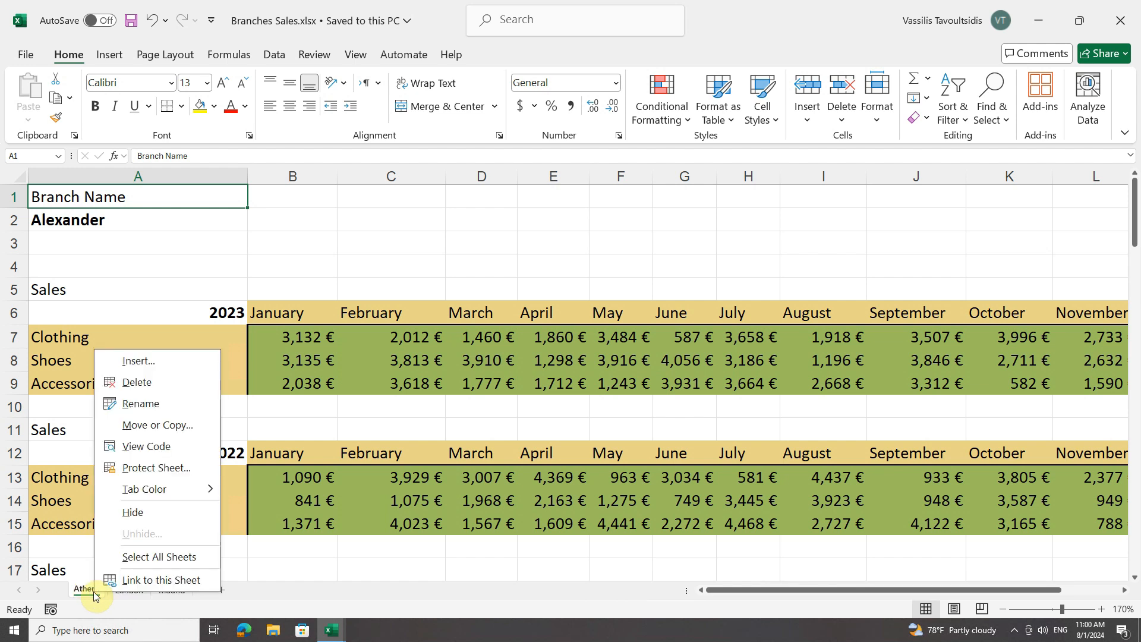
pyautogui.click(177, 429)
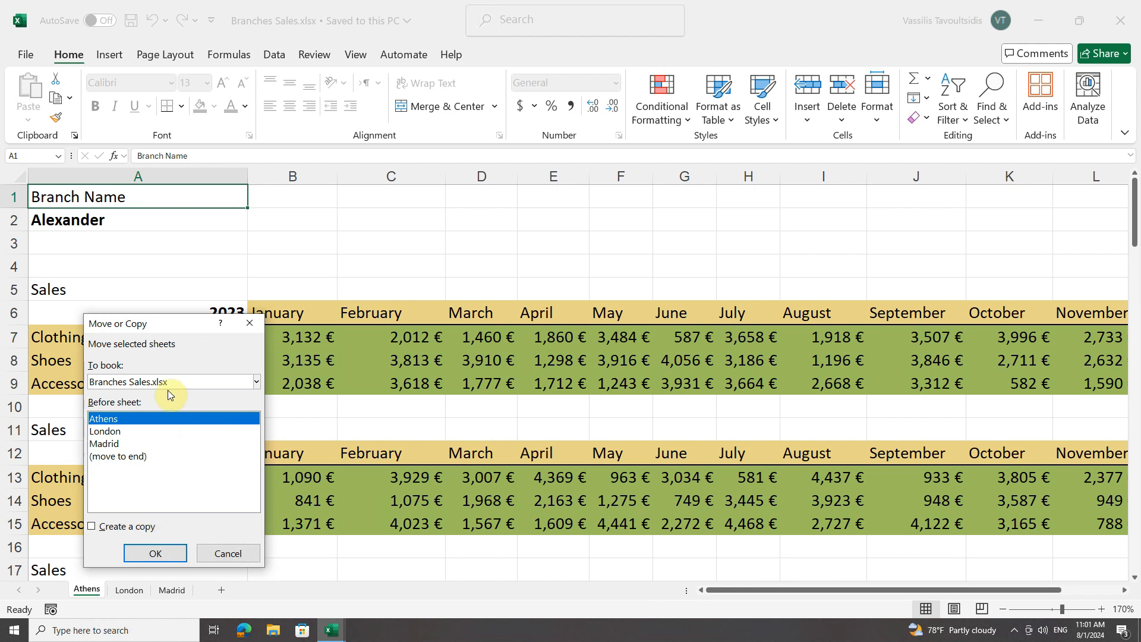
pyautogui.click(257, 385)
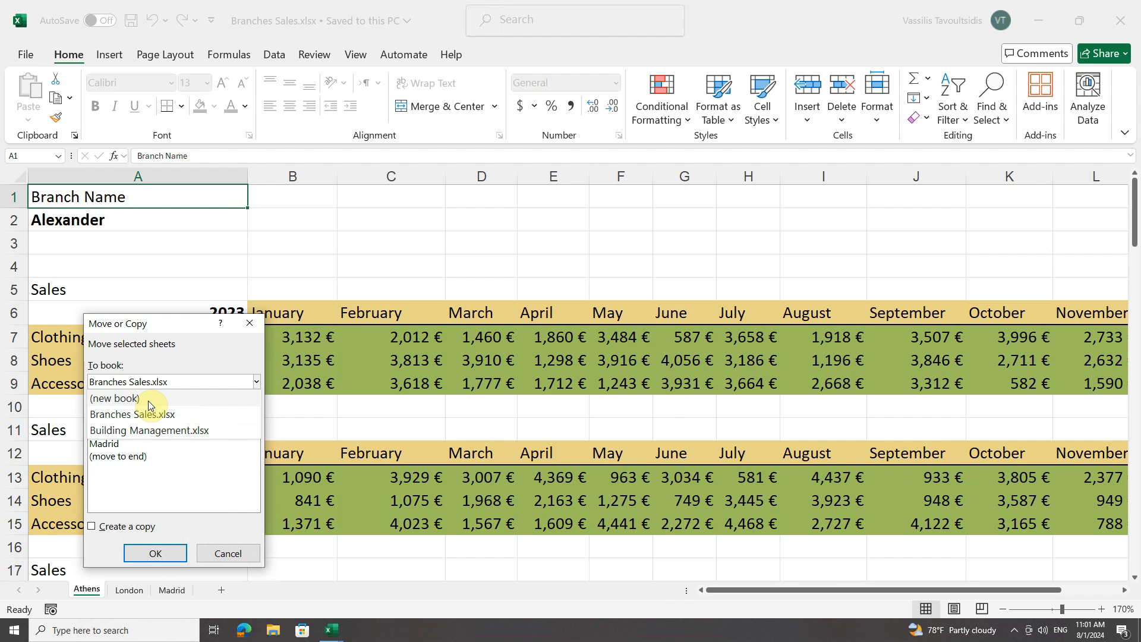
pyautogui.click(182, 434)
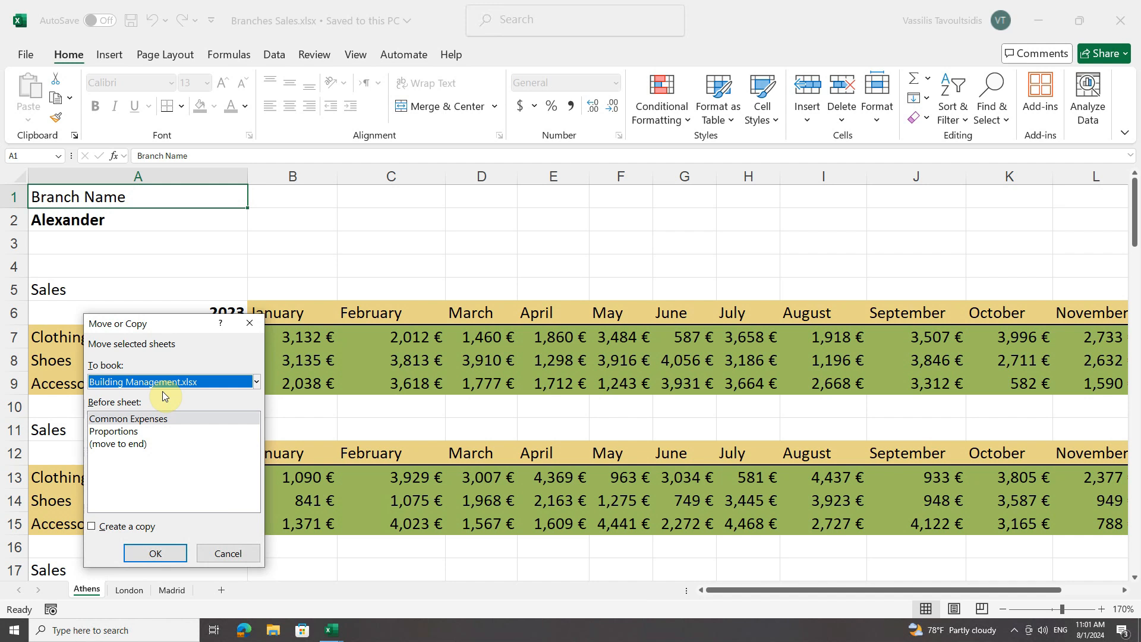
pyautogui.click(113, 445)
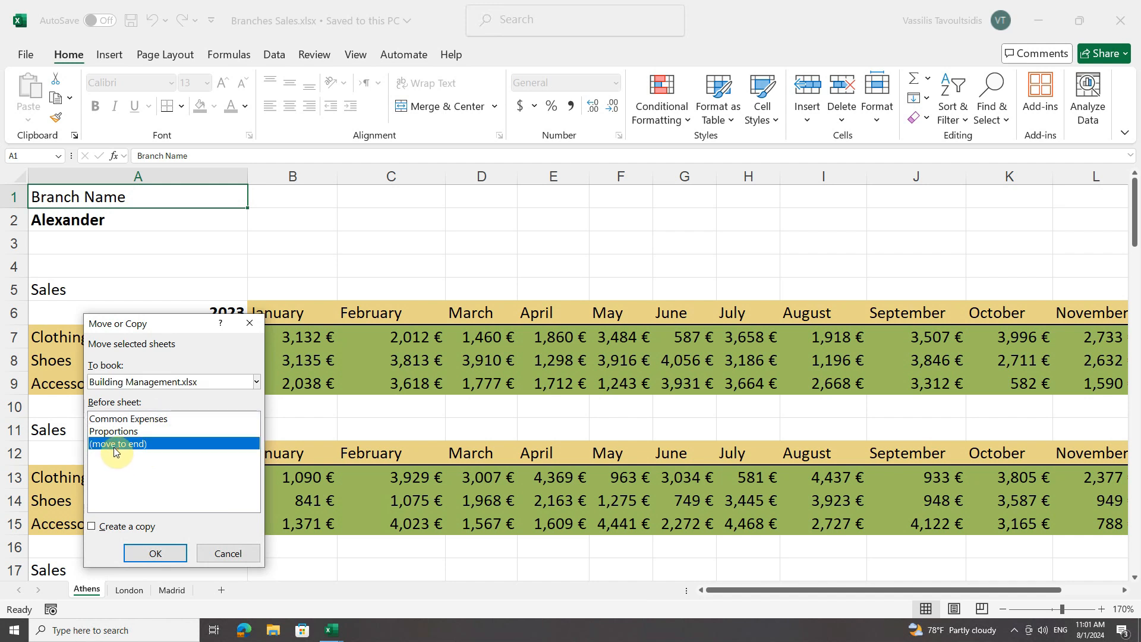
pyautogui.click(151, 554)
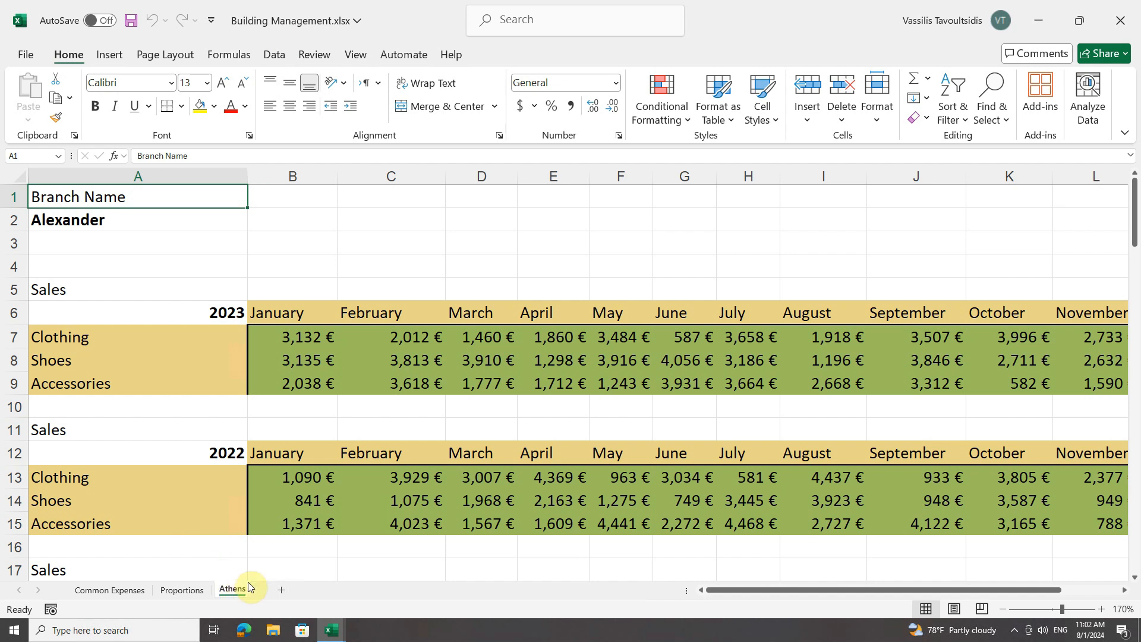
# Switch to the Branches Sales.xlsx workbook to check which sheets it still contains
pyautogui.click(328, 631)
pyautogui.moveTo(327, 633)
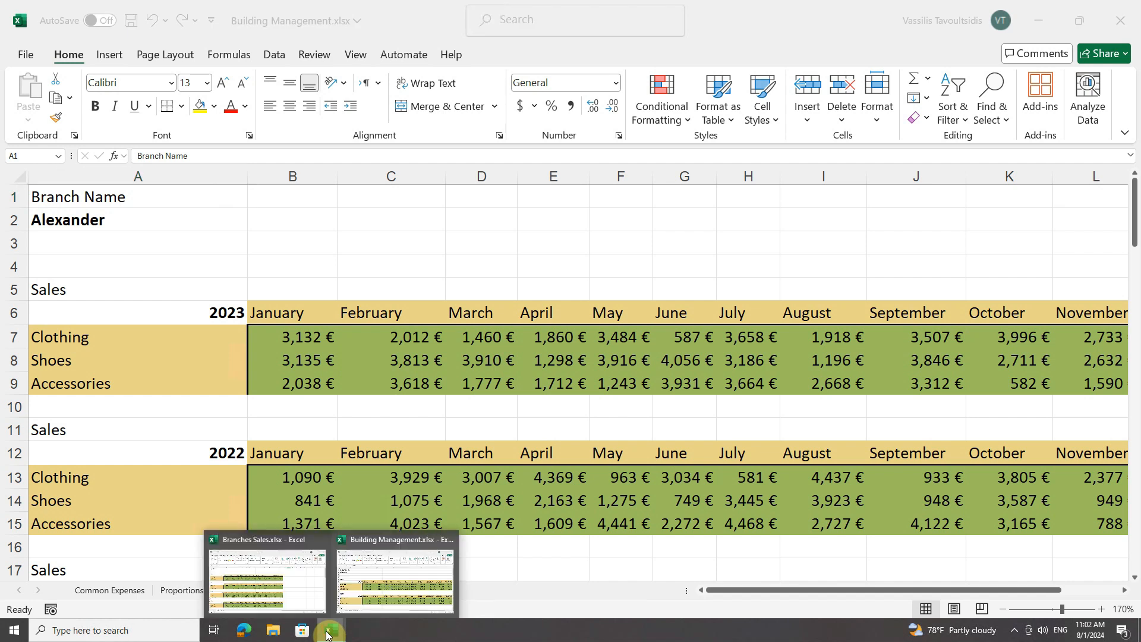
pyautogui.click(248, 565)
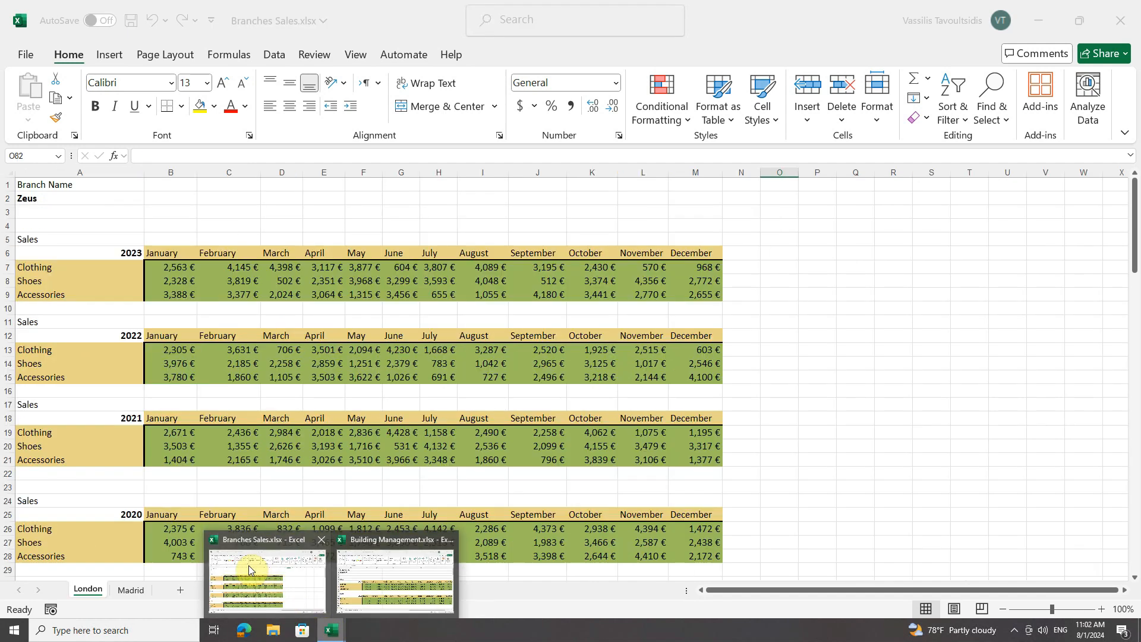
pyautogui.click(248, 565)
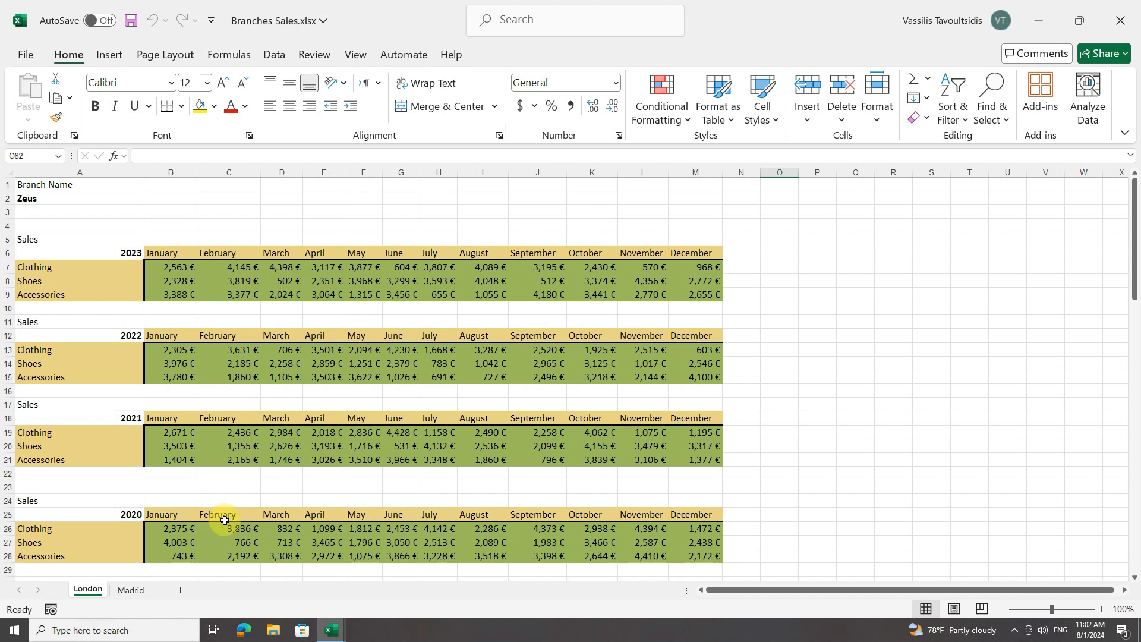
# Copy the Proportions sheet from Building Management.xlsx into Branches Sales.xlsx, placing the copy before the London sheet
pyautogui.click(333, 634)
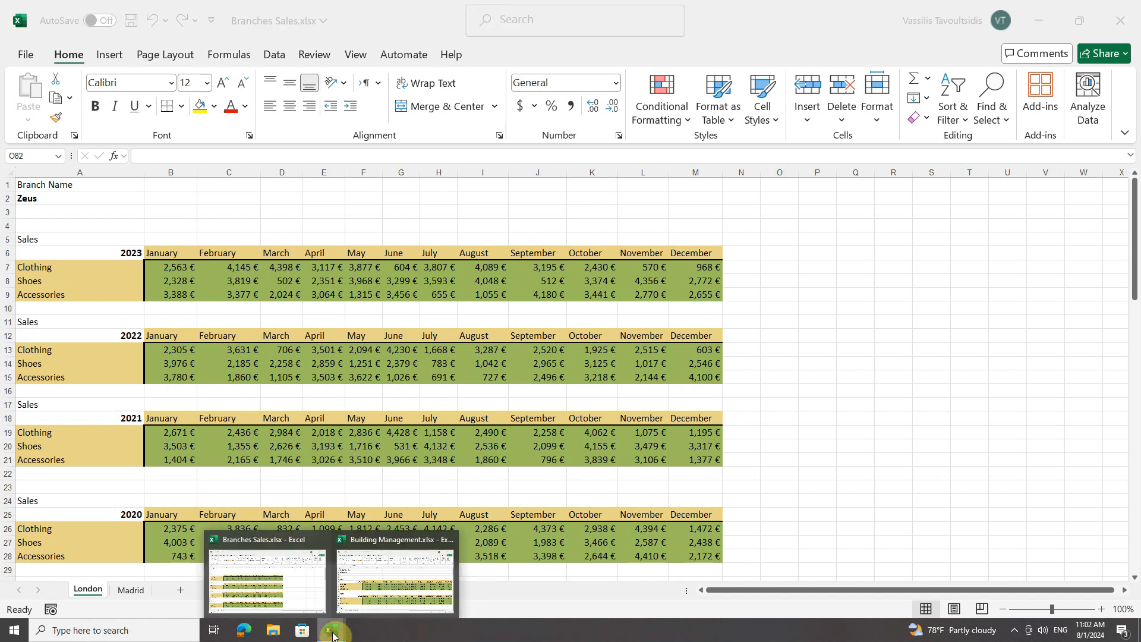
pyautogui.click(372, 576)
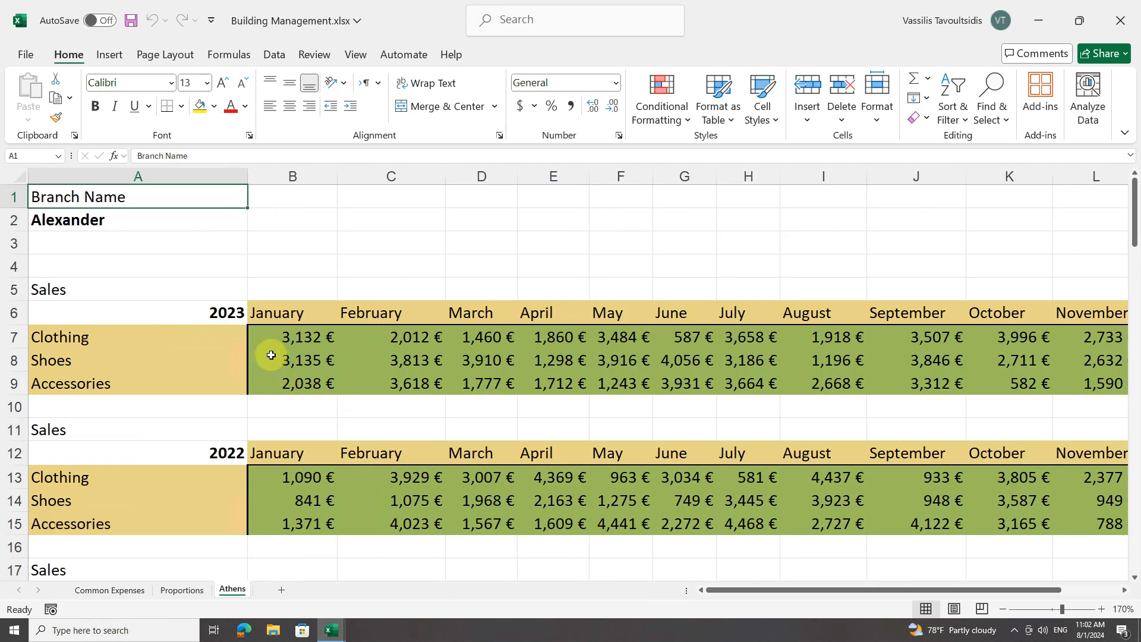
pyautogui.rightClick(178, 592)
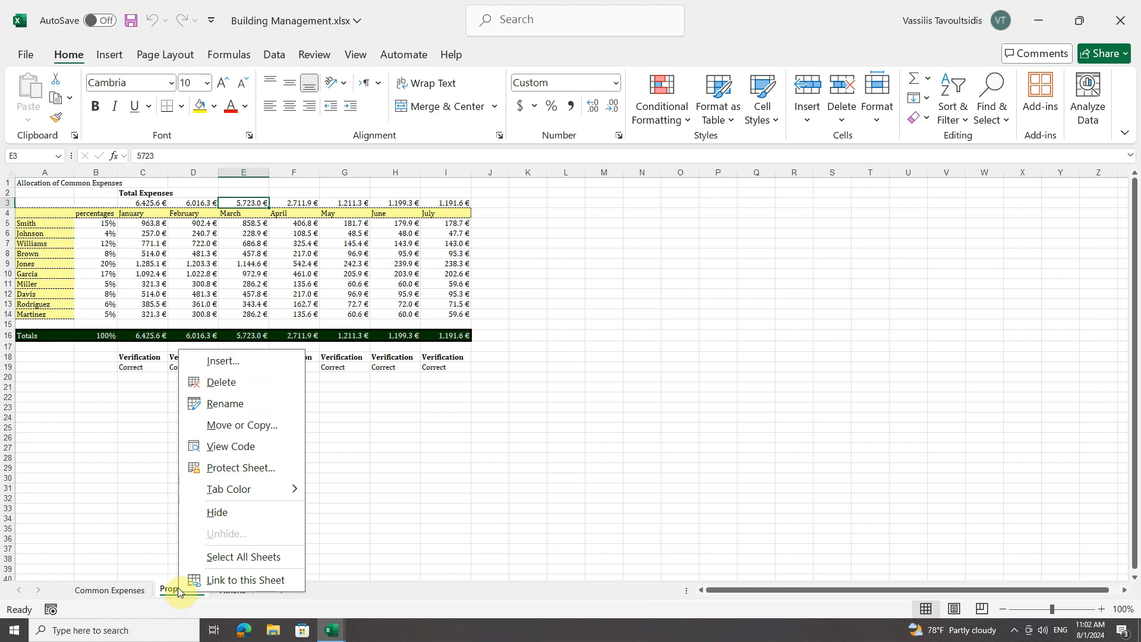
pyautogui.click(242, 425)
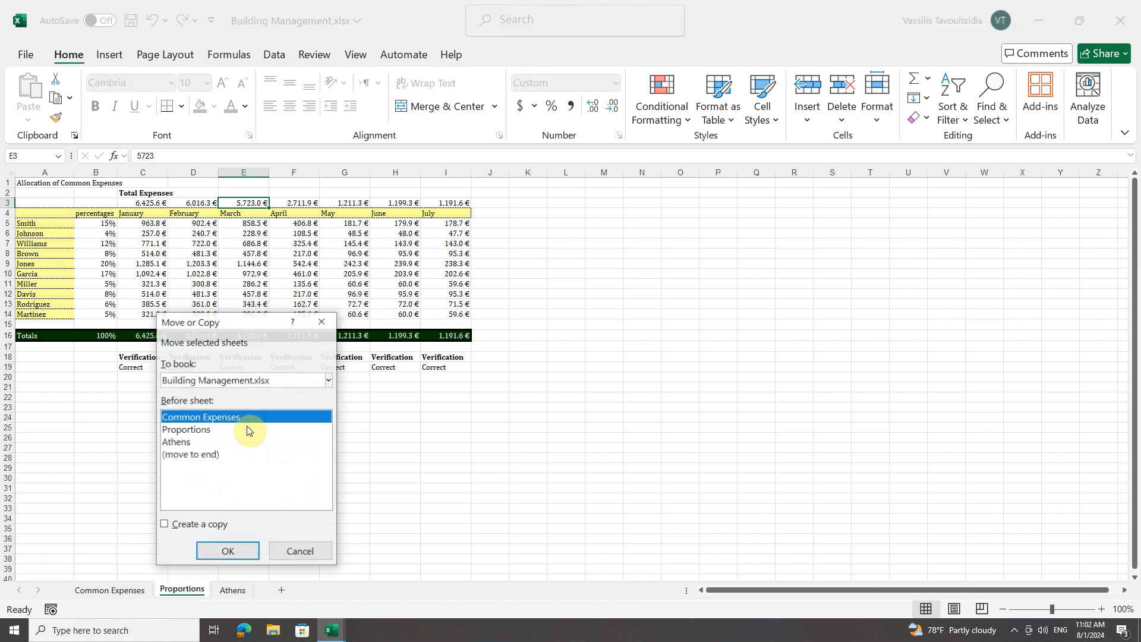
pyautogui.click(184, 526)
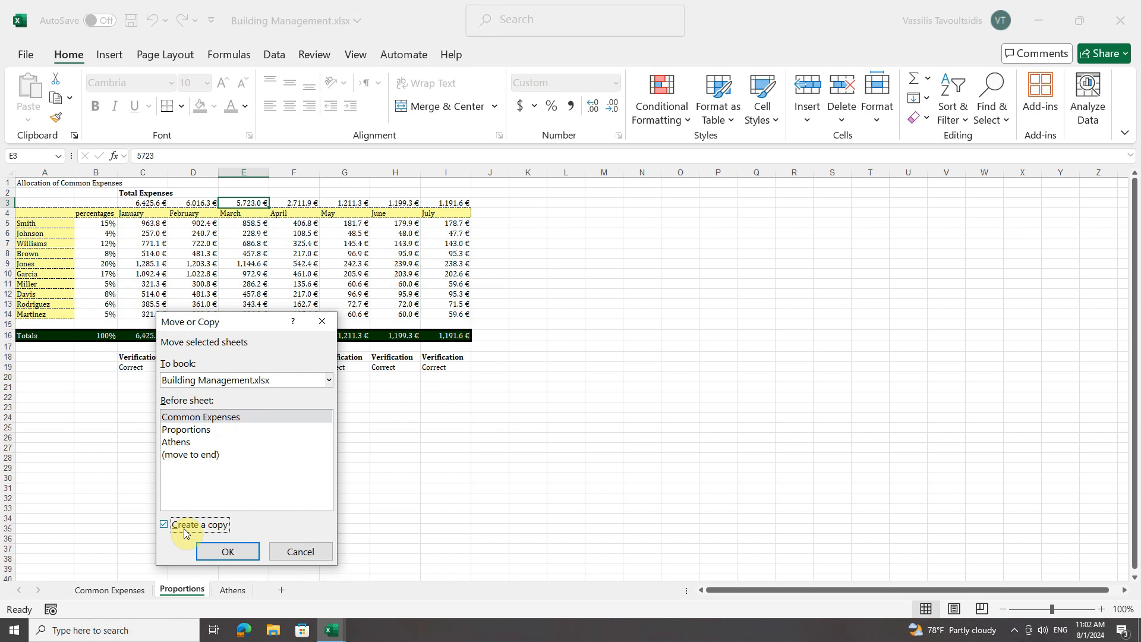
pyautogui.click(327, 381)
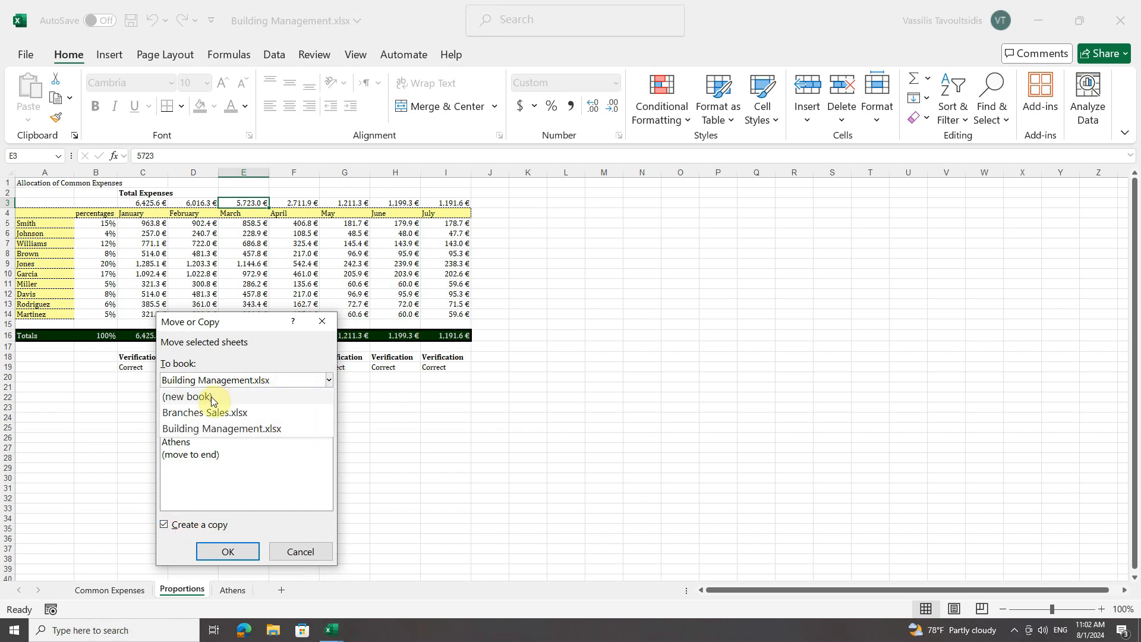
pyautogui.click(223, 413)
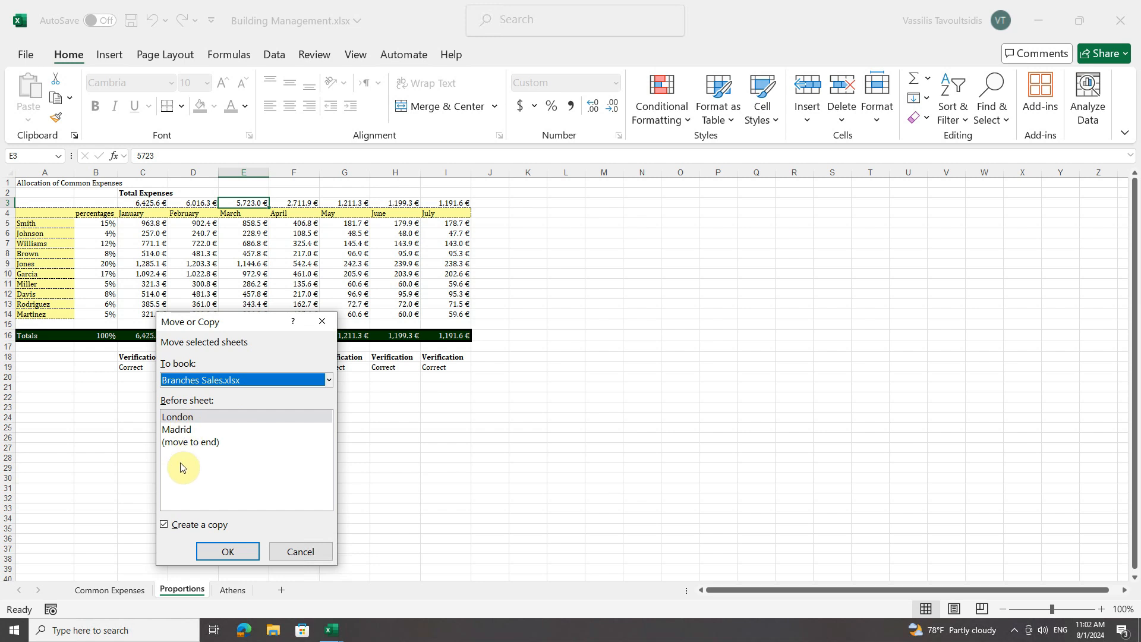
pyautogui.click(227, 550)
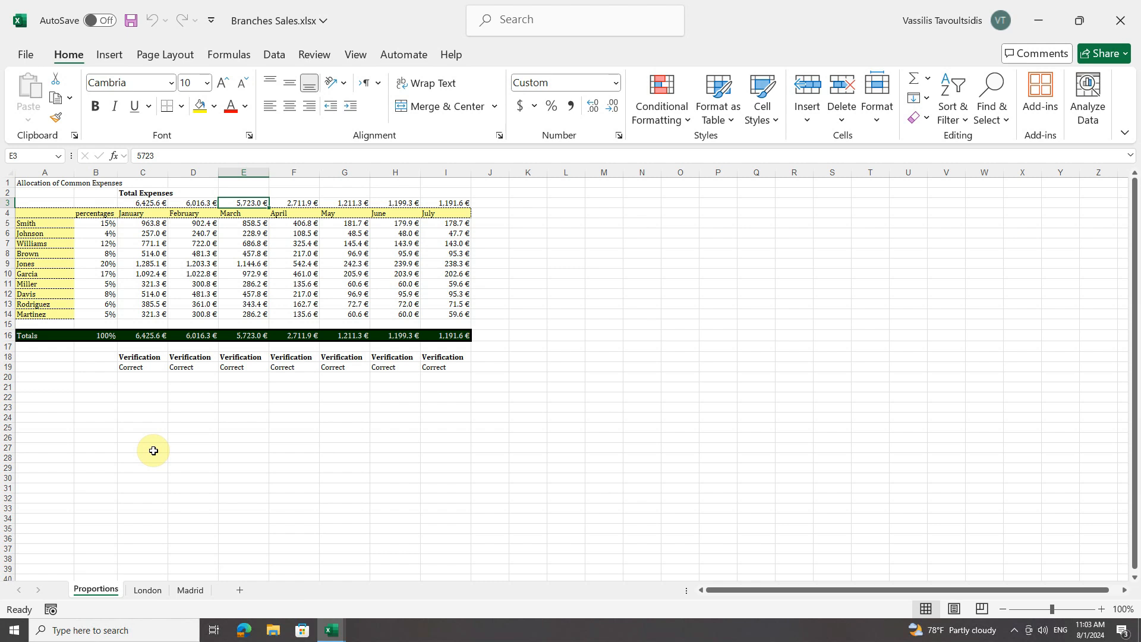
# Preview both open workbooks to compare their Proportions sheets, staying in Branches Sales.xlsx
pyautogui.moveTo(331, 630)
pyautogui.moveTo(374, 578)
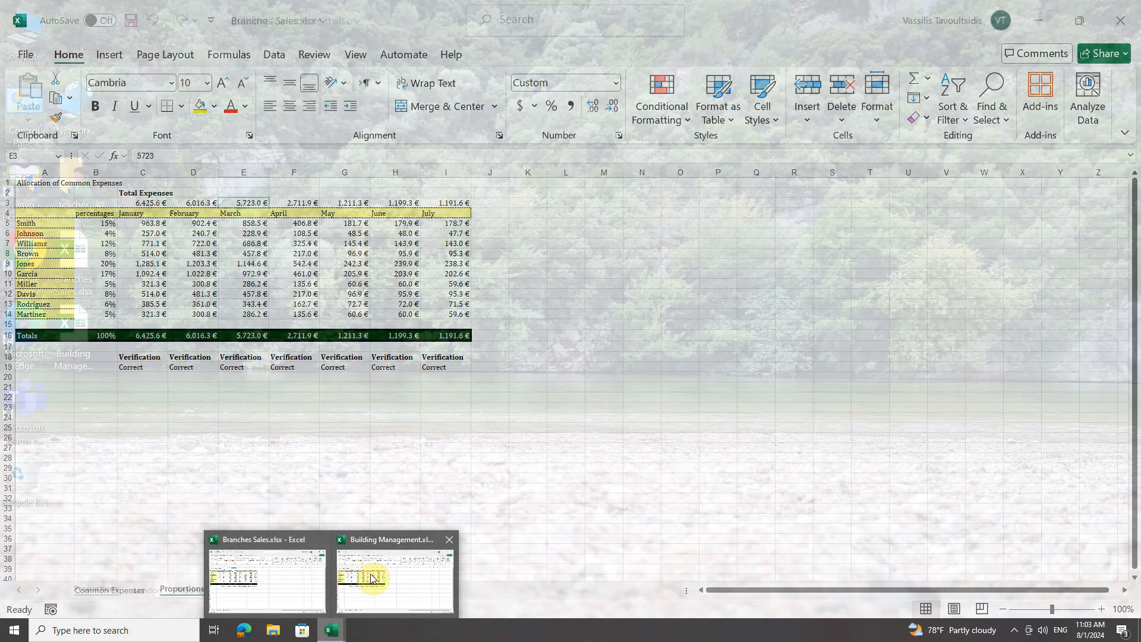
pyautogui.moveTo(297, 574)
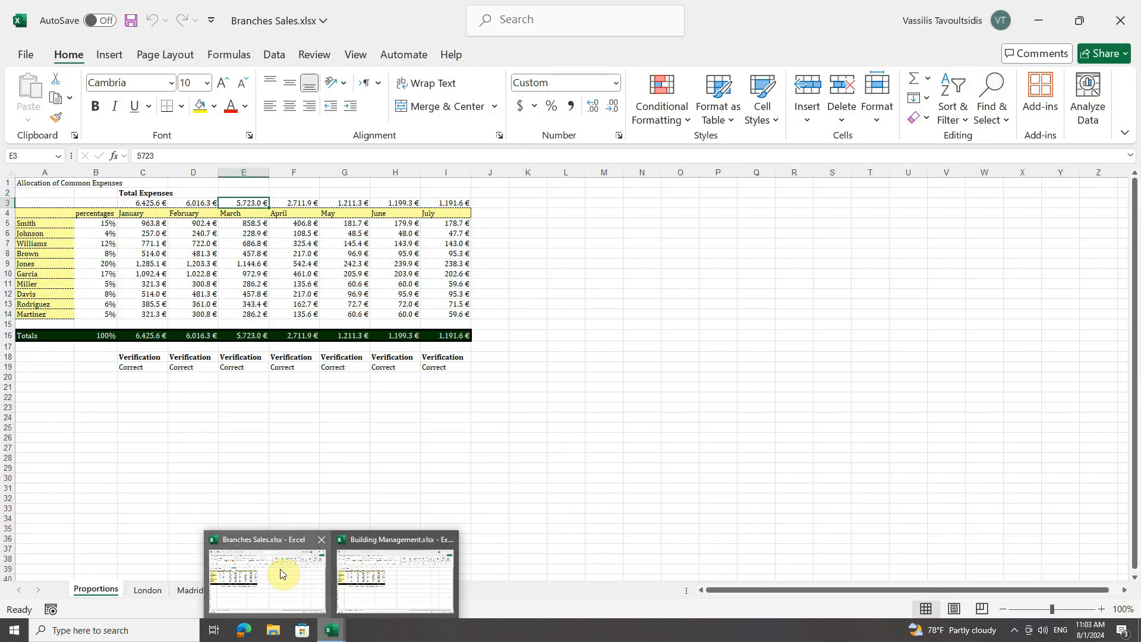
pyautogui.click(95, 417)
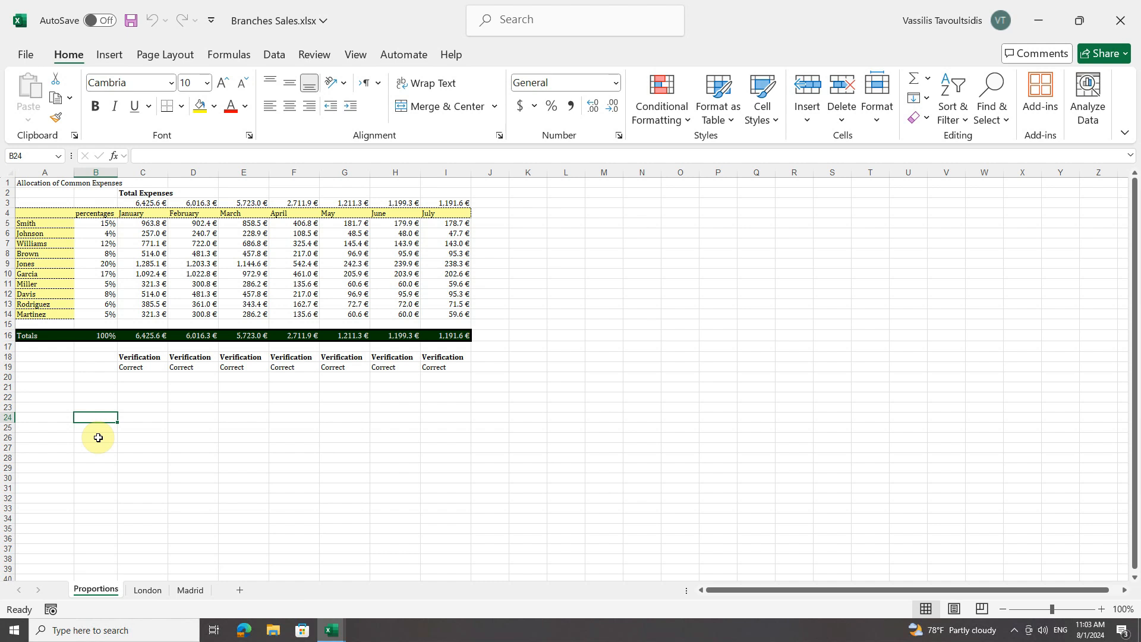
# Move the Madrid sheet out of Branches Sales.xlsx into a new workbook, without creating a copy
pyautogui.rightClick(186, 594)
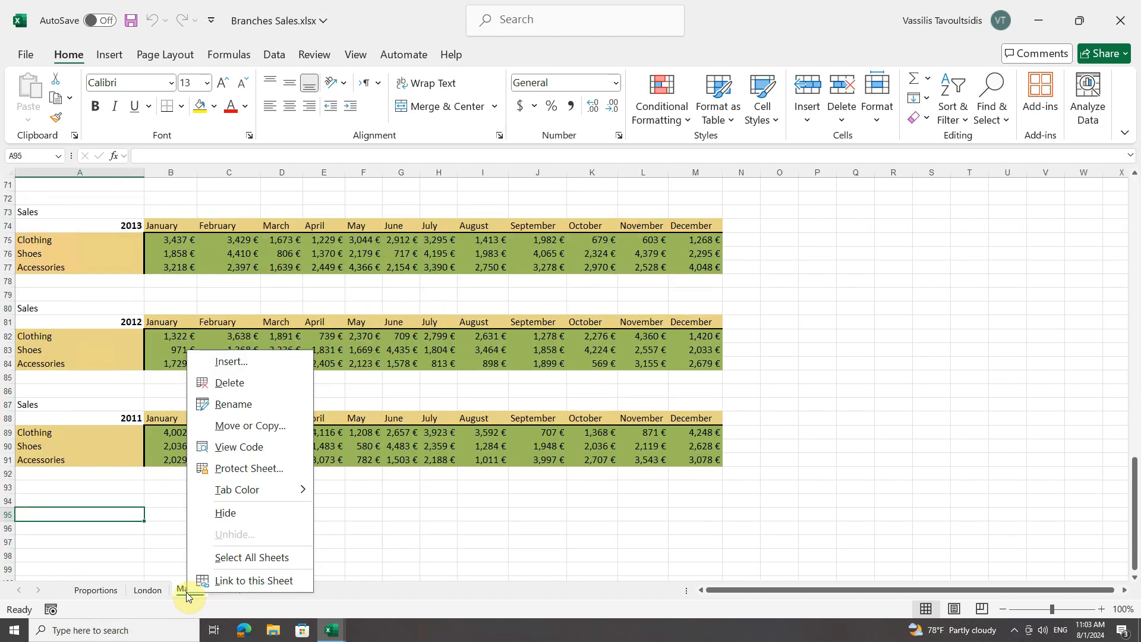
pyautogui.click(245, 425)
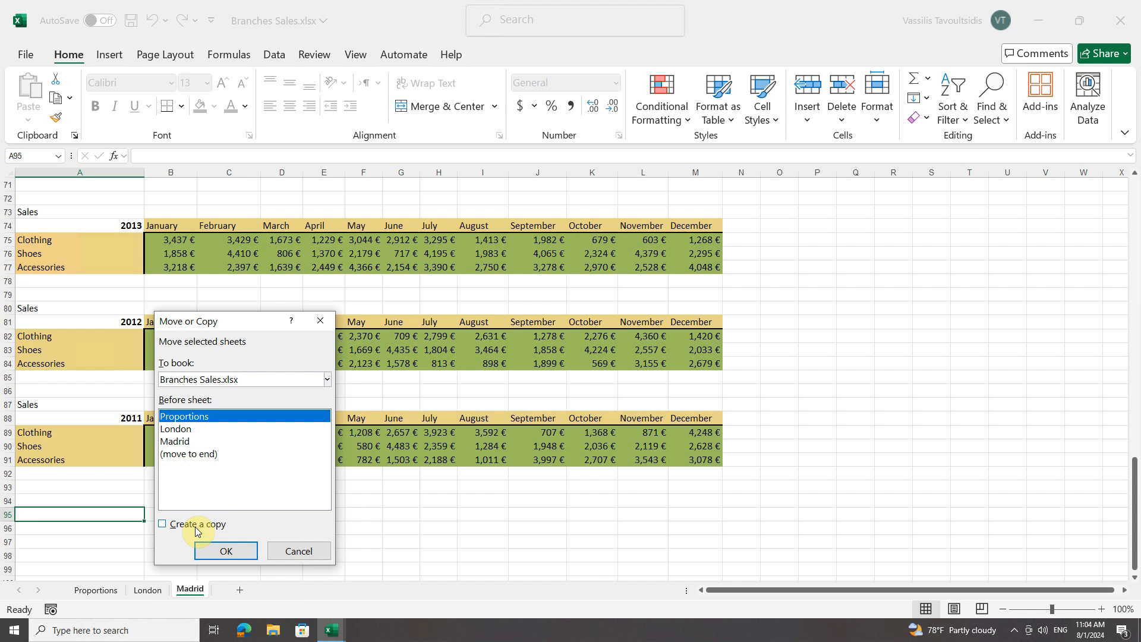
pyautogui.click(298, 380)
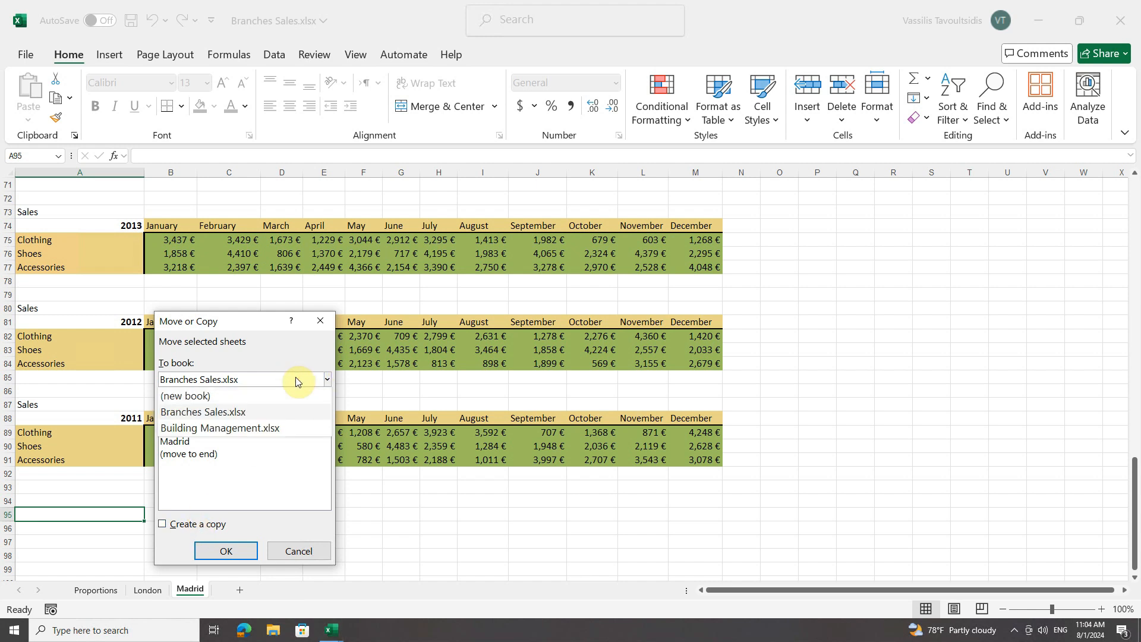
pyautogui.click(184, 397)
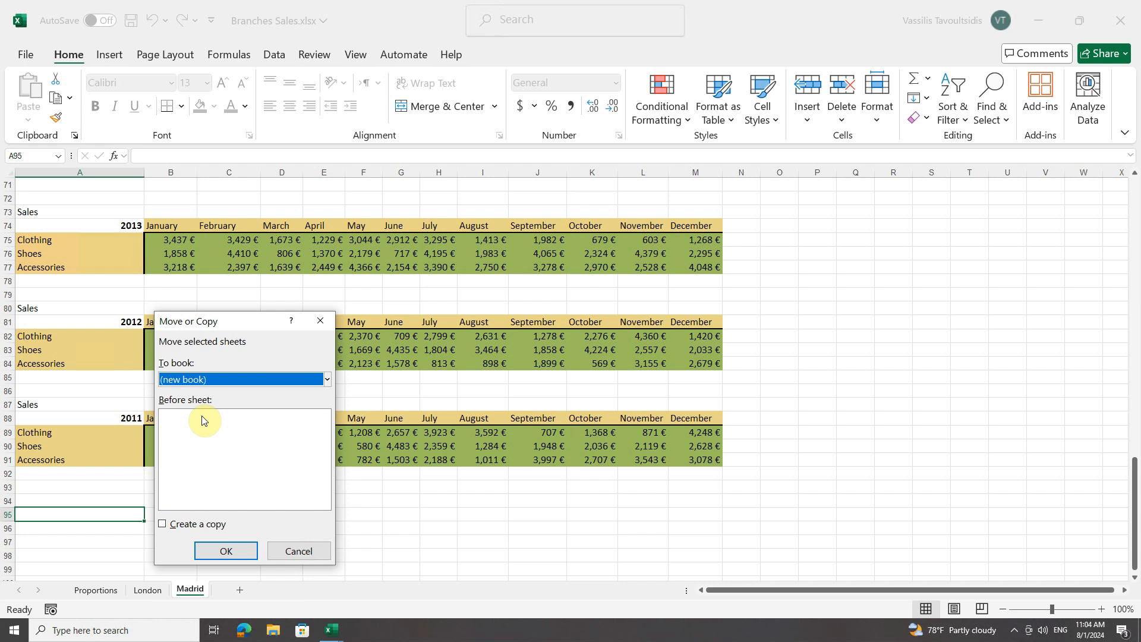
pyautogui.click(226, 550)
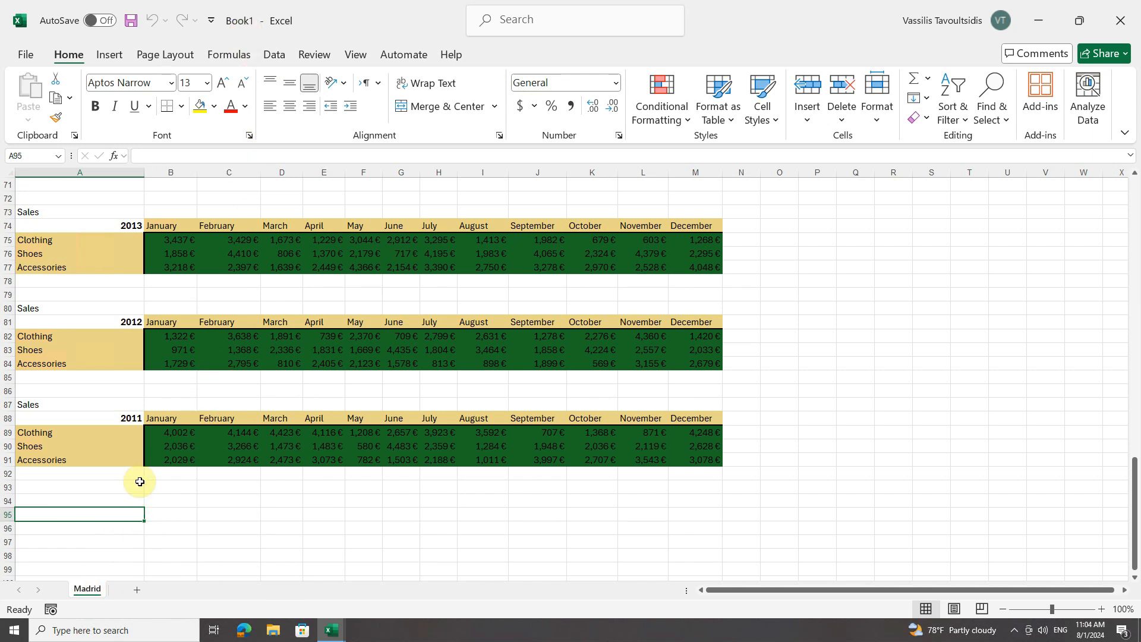
# Check the remaining sheets in Branches Sales.xlsx and return to the new Book1 workbook
pyautogui.moveTo(331, 629)
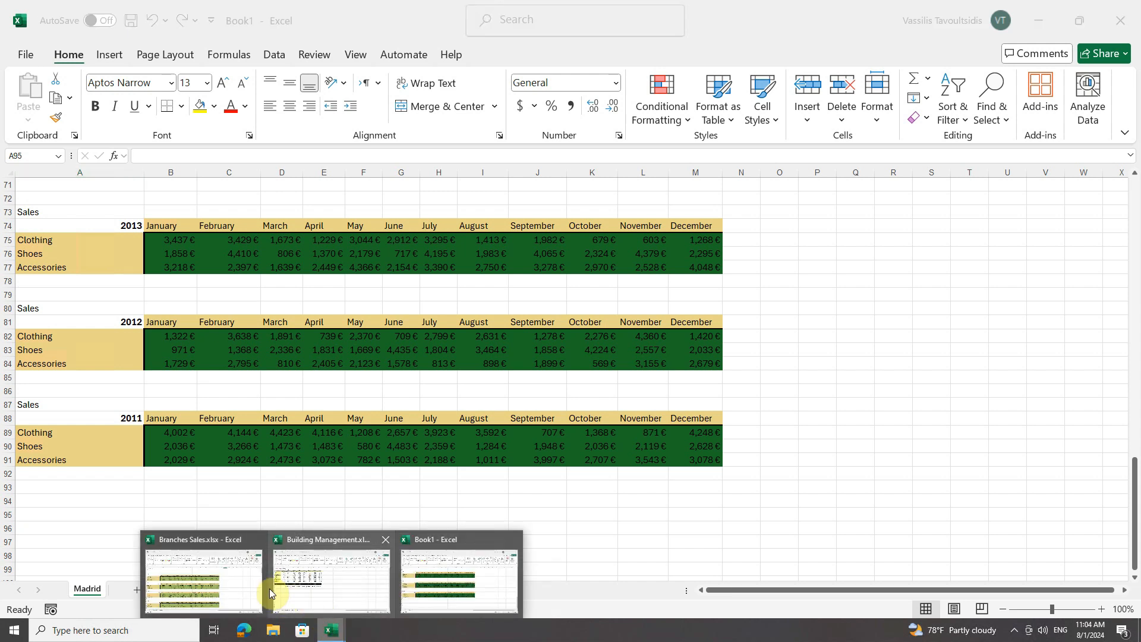
pyautogui.click(223, 572)
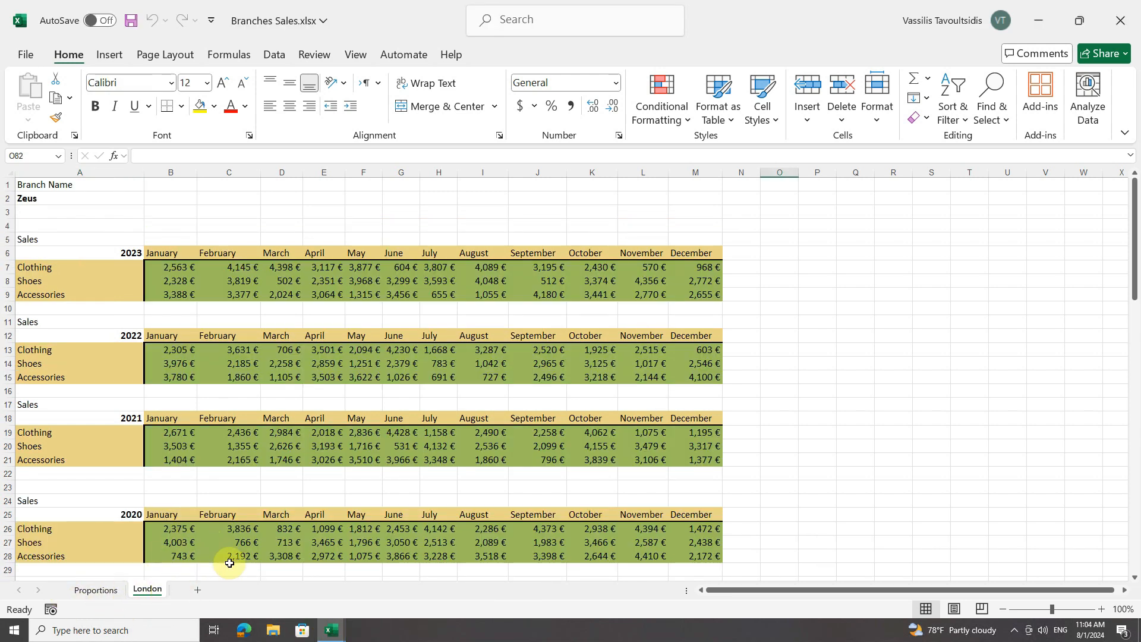
pyautogui.click(331, 630)
pyautogui.click(445, 570)
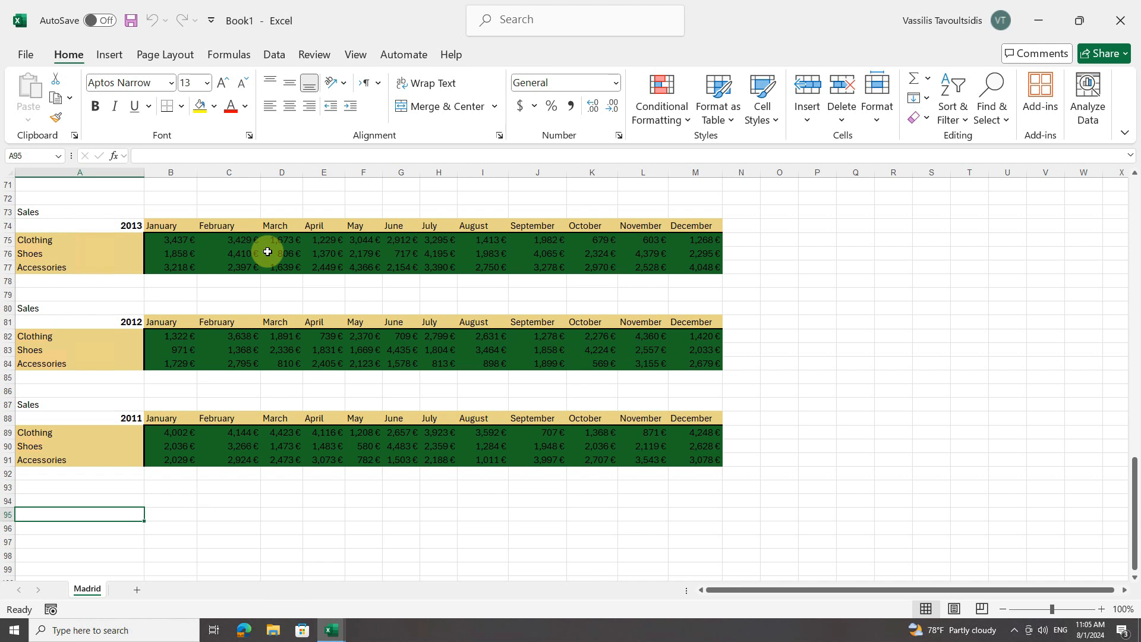
# Set the Madrid sheet in Book1 to move into Building Management.xlsx, before the Athens sheet
pyautogui.rightClick(89, 589)
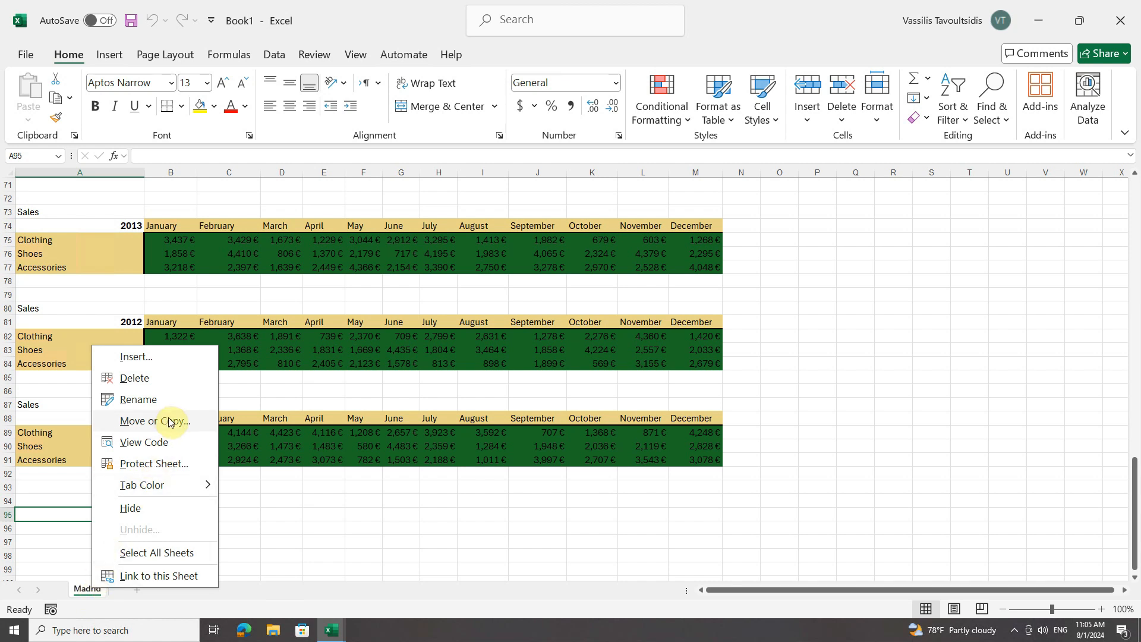
pyautogui.click(189, 421)
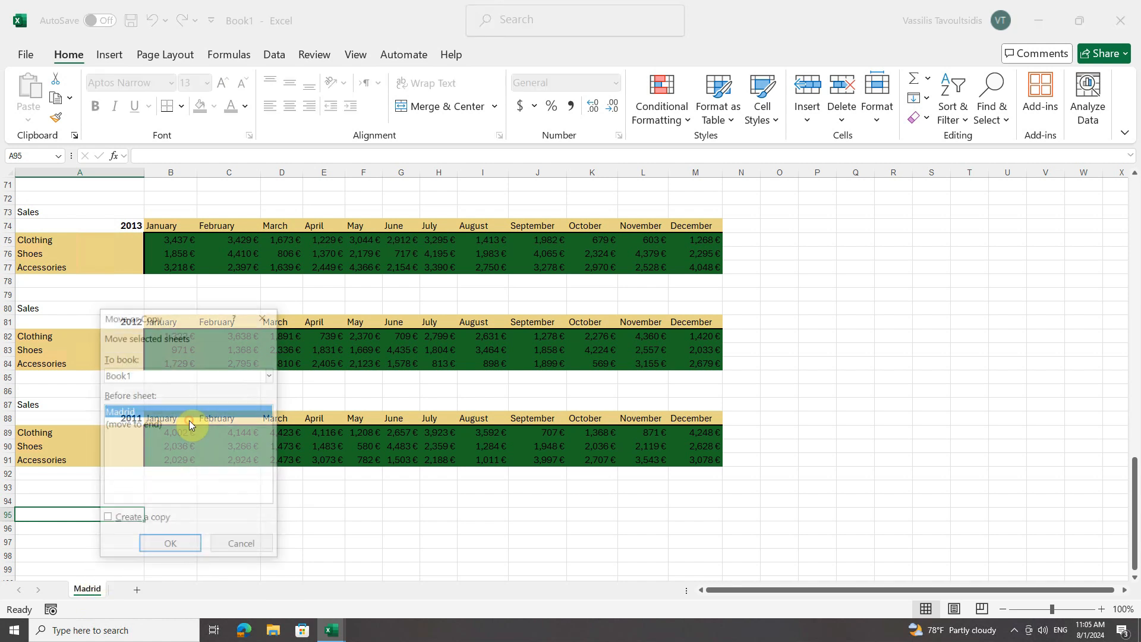
pyautogui.click(253, 375)
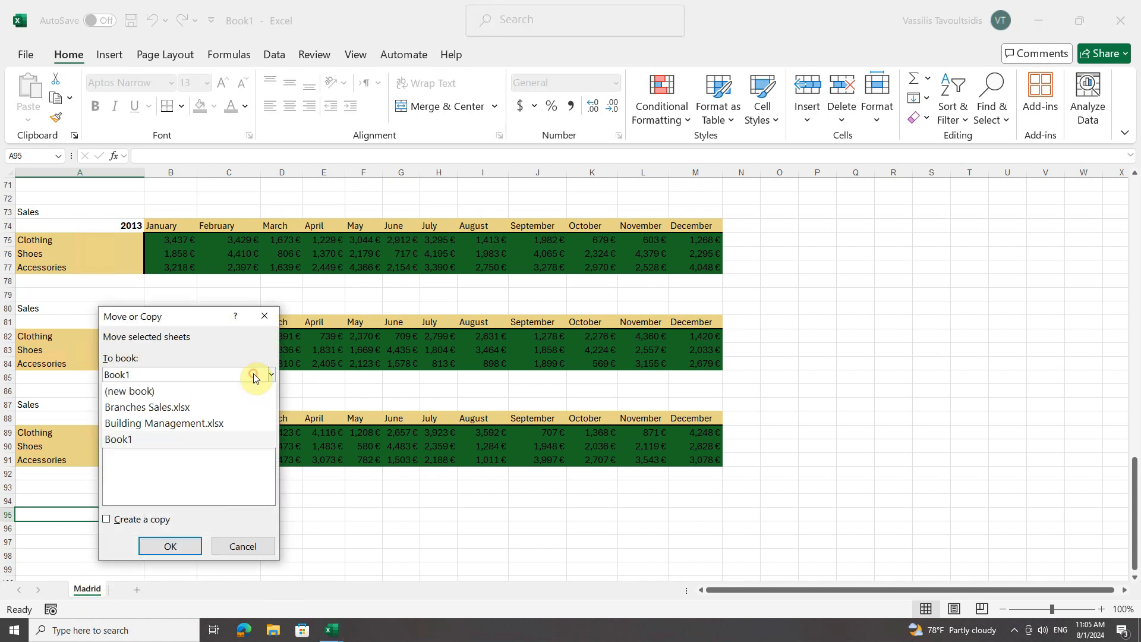
pyautogui.click(174, 423)
pyautogui.click(123, 439)
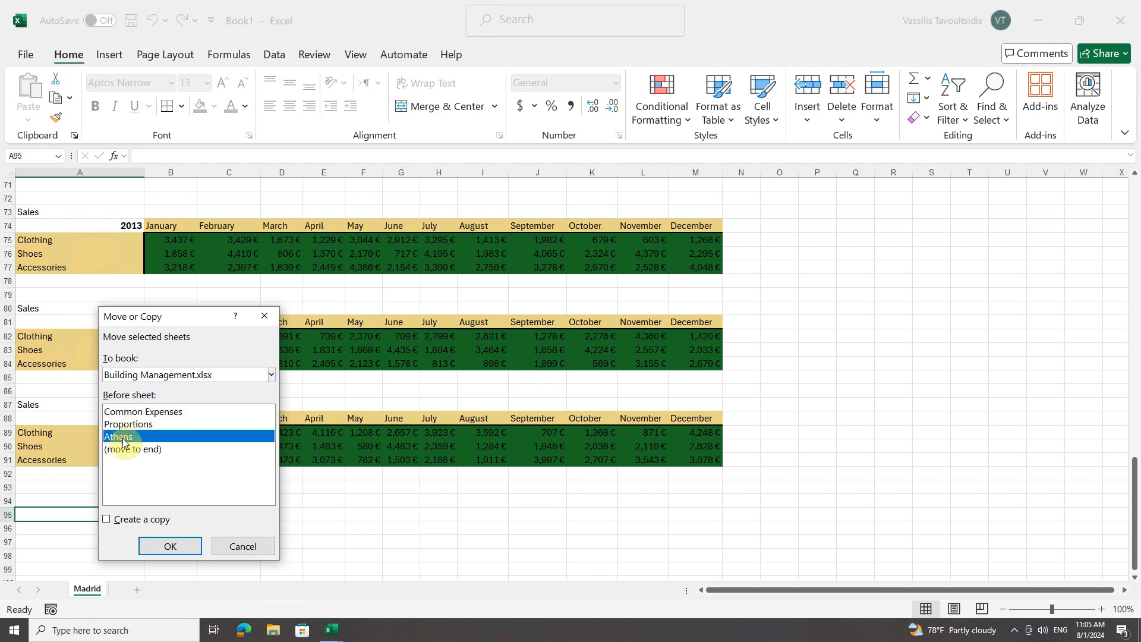